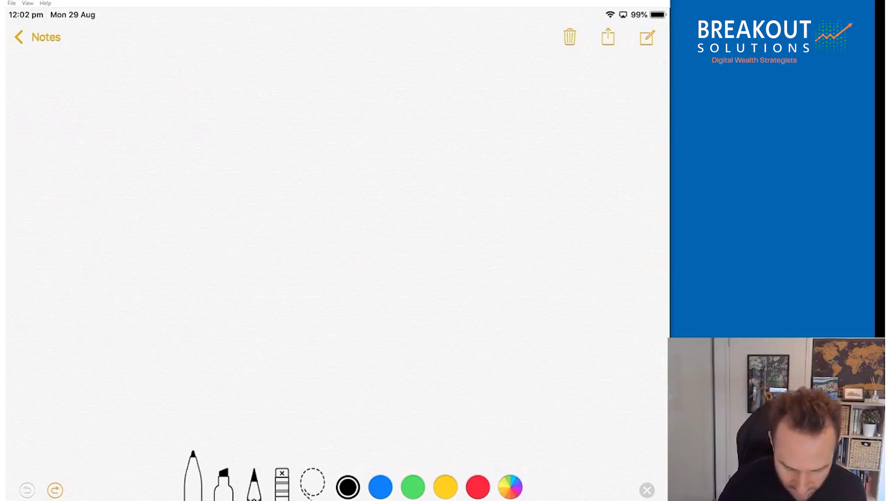
Step: Draw the first flowchart box, for Buy B4RE, near the top-left of the blank note
mouse_move(24, 118)
left_mouse_down()
mouse_move(42, 229)
mouse_move(36, 116)
left_mouse_up()
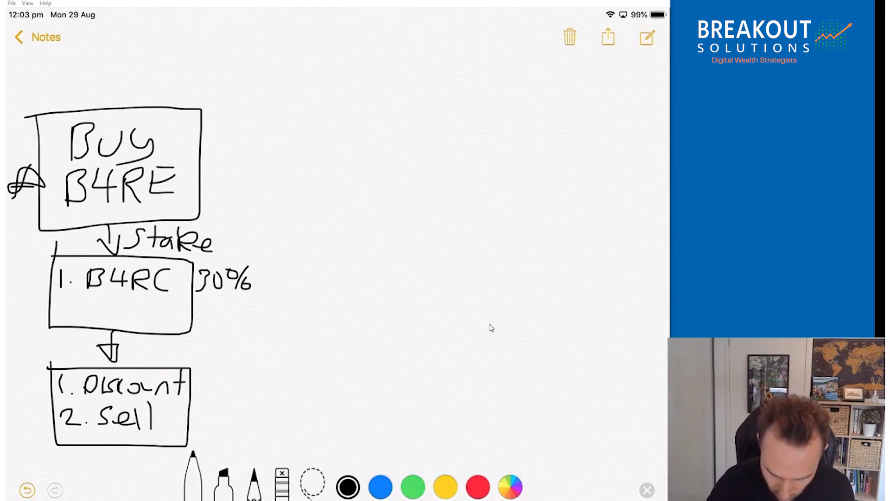
Step: Draw a second box right of Buy B4RE and write DeFi inside it
left_click_drag(279, 181, 277, 231)
mouse_move(271, 195)
left_mouse_down()
mouse_move(327, 153)
mouse_move(442, 151)
mouse_move(439, 260)
mouse_move(282, 268)
left_mouse_up()
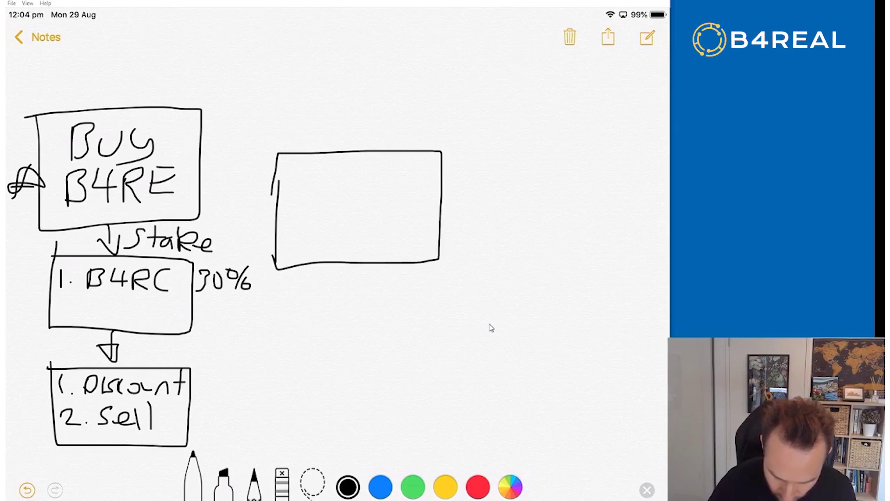
left_click_drag(300, 174, 300, 197)
mouse_move(300, 175)
left_mouse_down()
mouse_move(300, 197)
mouse_move(327, 236)
left_mouse_up()
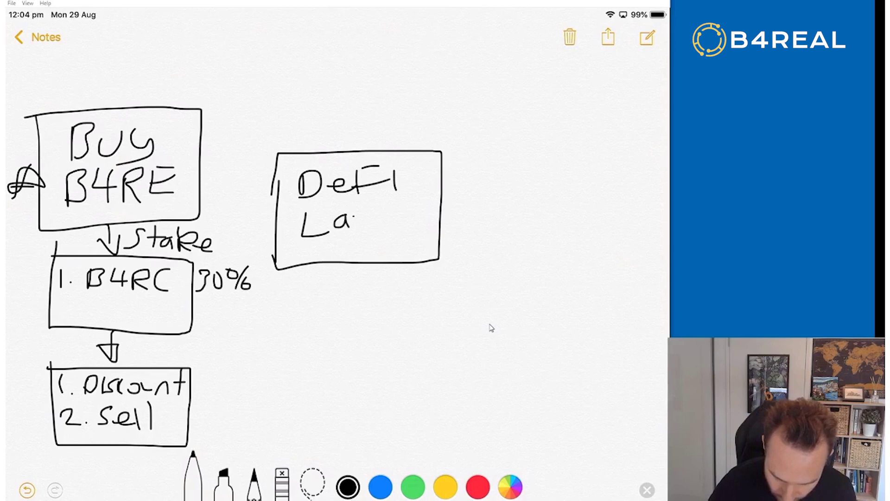
Step: Write Layer under DeFi and start writing '2. xB4RE' under 1. B4RC
left_click_drag(384, 218, 395, 224)
left_click_drag(395, 209, 414, 205)
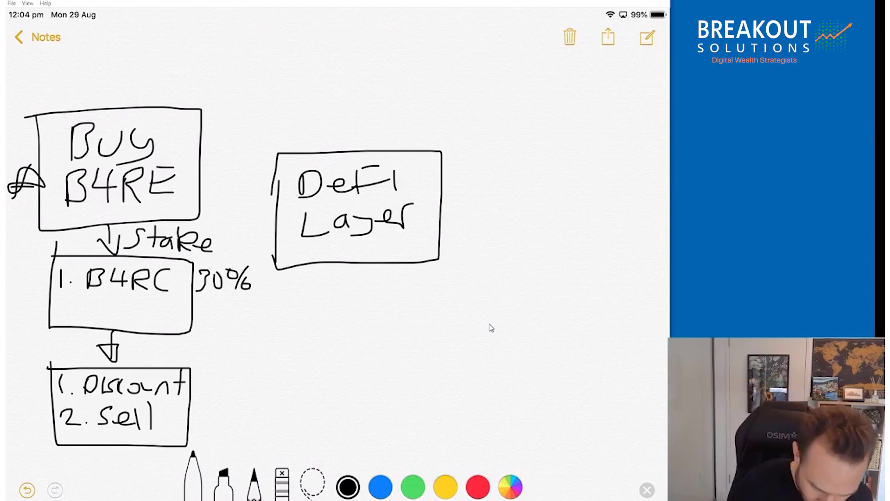
left_click_drag(58, 297, 73, 315)
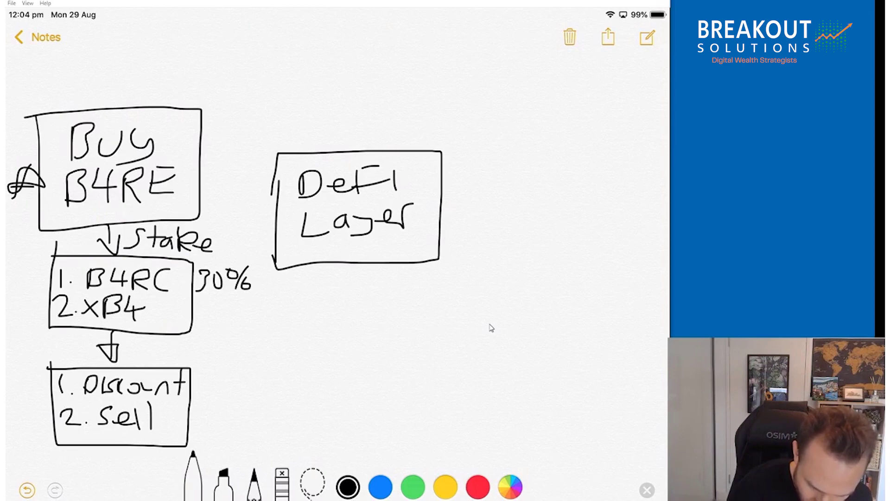
left_click_drag(149, 280, 168, 317)
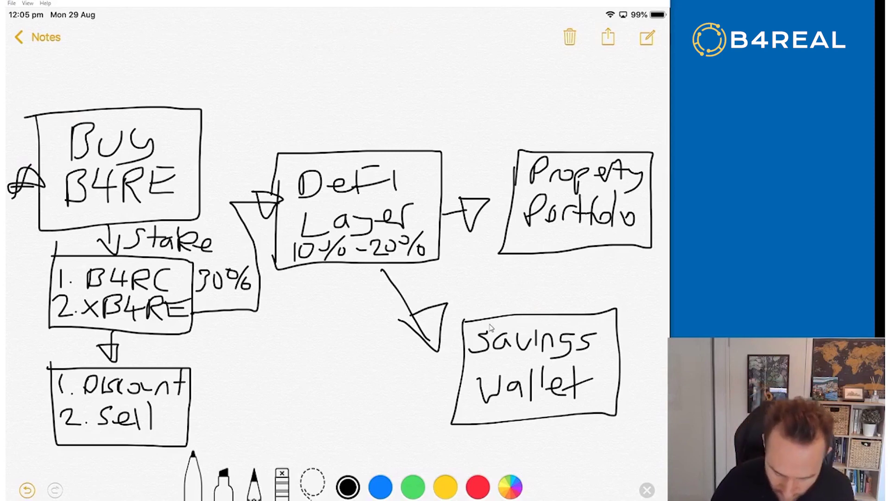
Step: Handwrite Yield on both arrows leading out of DeFi Layer
left_click_drag(339, 292, 354, 318)
mouse_move(354, 292)
left_mouse_down()
mouse_move(340, 319)
mouse_move(376, 321)
left_mouse_up()
left_click_drag(383, 313, 392, 305)
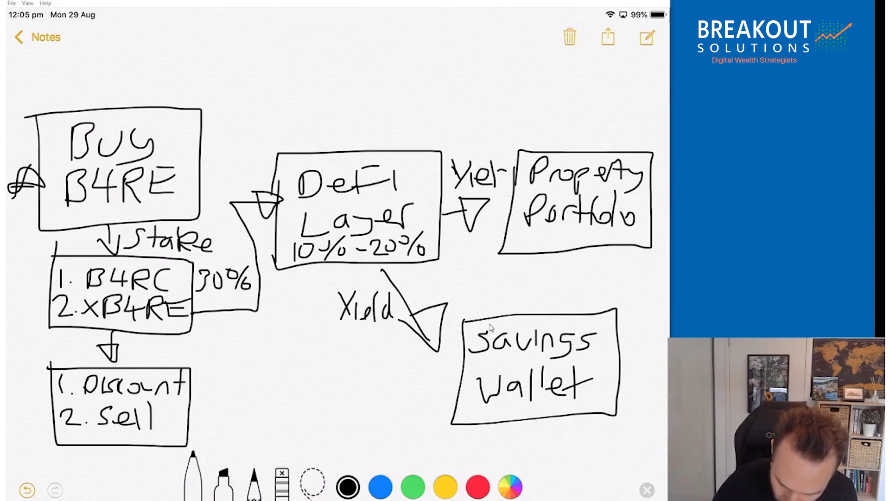
left_click_drag(508, 159, 507, 188)
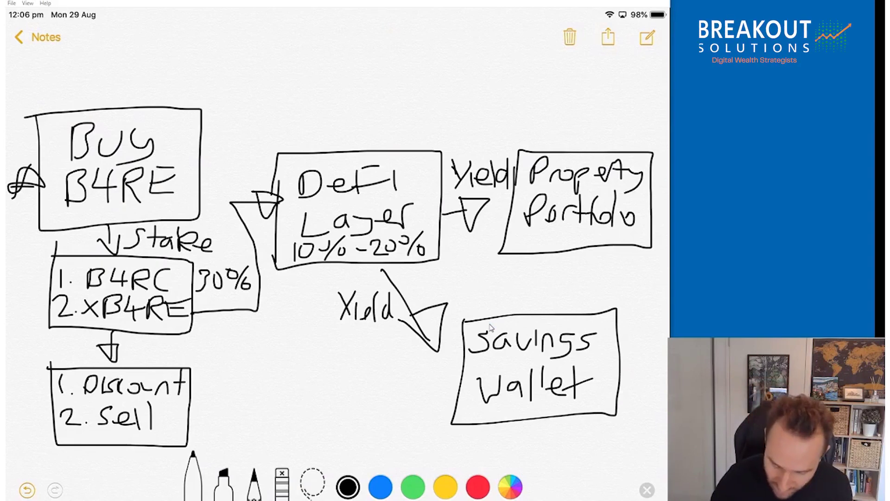
Step: Draw a Yield-labelled arrow from Property Portfolio down to Savings Wallet, then start the circled 1
left_click_drag(572, 249, 558, 319)
mouse_move(537, 291)
left_mouse_down()
mouse_move(546, 302)
mouse_move(577, 289)
left_mouse_up()
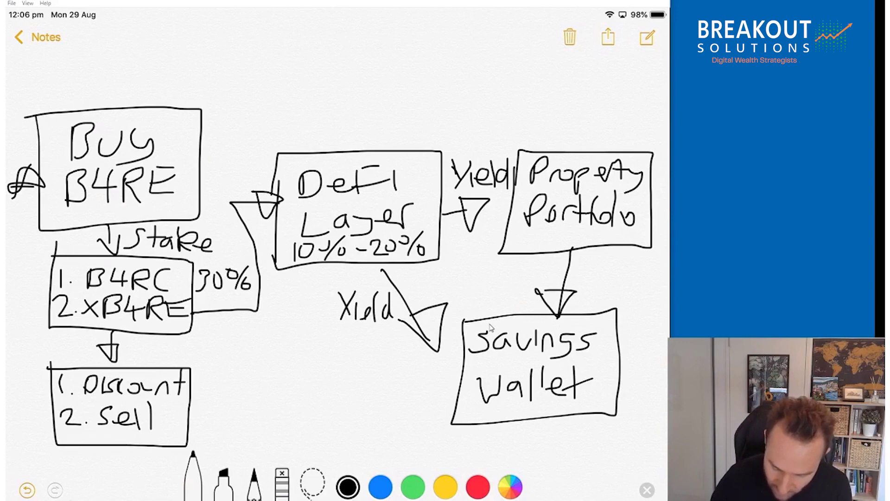
left_click_drag(586, 257, 590, 281)
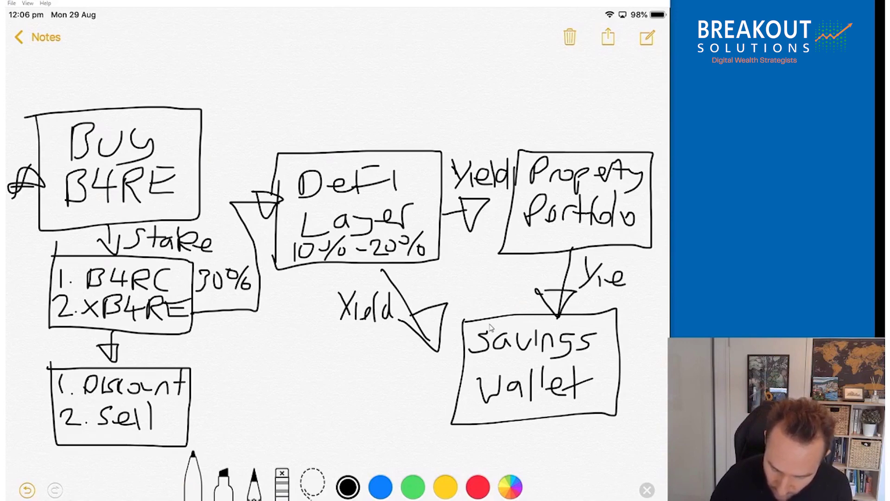
mouse_move(630, 259)
left_mouse_down()
mouse_move(628, 282)
mouse_move(646, 284)
left_mouse_up()
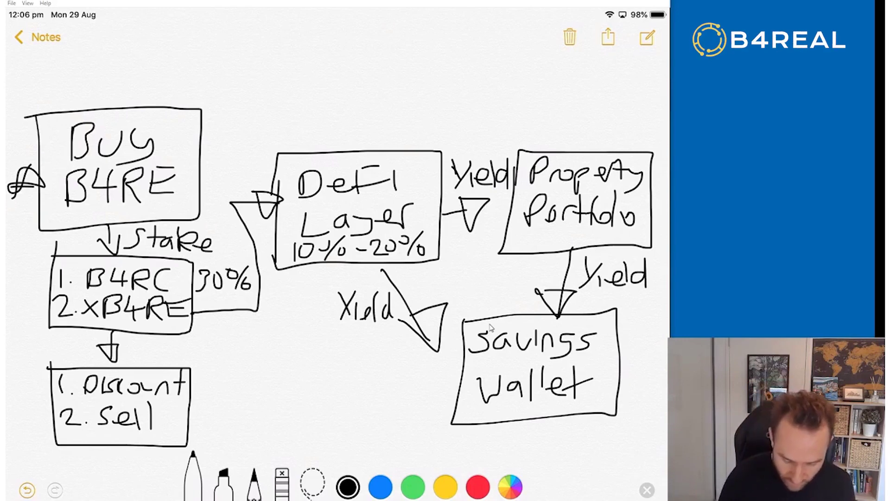
left_click_drag(141, 347, 139, 339)
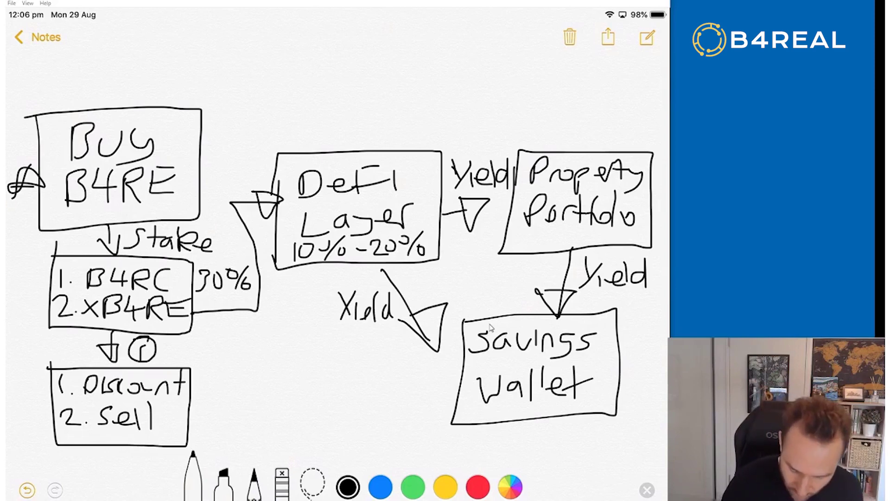
Step: Add circled 2 and 3 under the two Yield arrows and start a loop into DeFi Layer
mouse_move(361, 340)
left_mouse_down()
mouse_move(377, 351)
mouse_move(368, 359)
mouse_move(370, 331)
left_mouse_up()
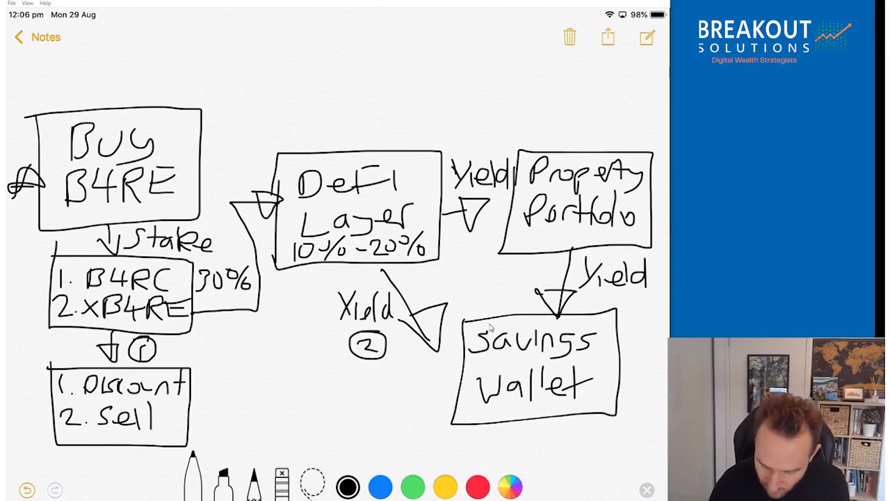
mouse_move(640, 295)
left_mouse_down()
mouse_move(637, 314)
mouse_move(647, 289)
left_mouse_up()
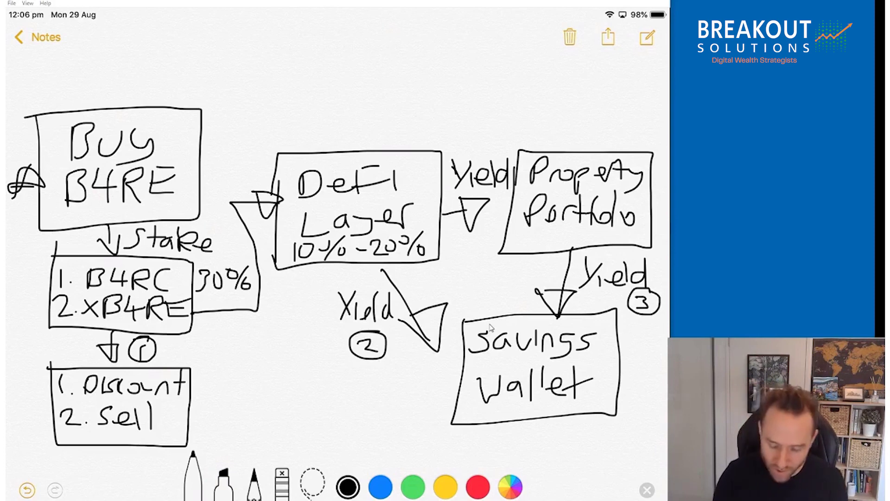
mouse_move(586, 143)
left_mouse_down()
mouse_move(527, 83)
mouse_move(358, 82)
mouse_move(355, 146)
mouse_move(371, 120)
mouse_move(341, 120)
left_mouse_up()
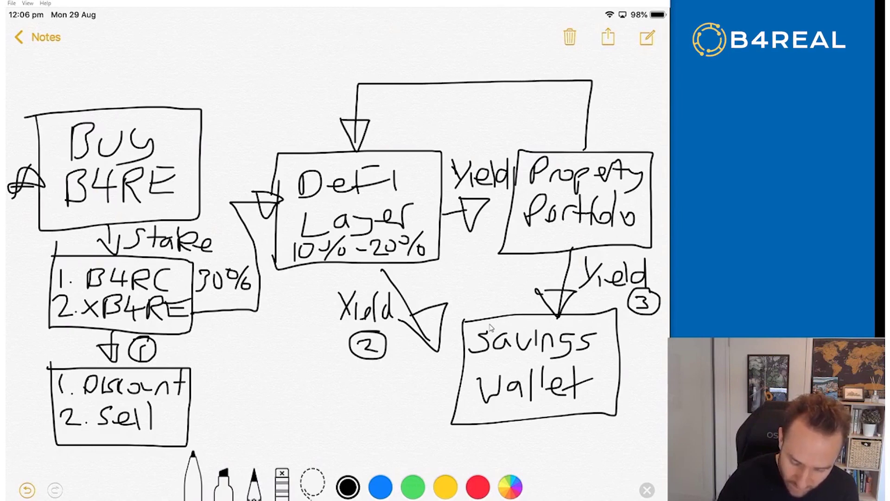
Step: Label the top loop into DeFi Layer 'Yield' and retrace it as a doubled line
left_click_drag(452, 93, 434, 112)
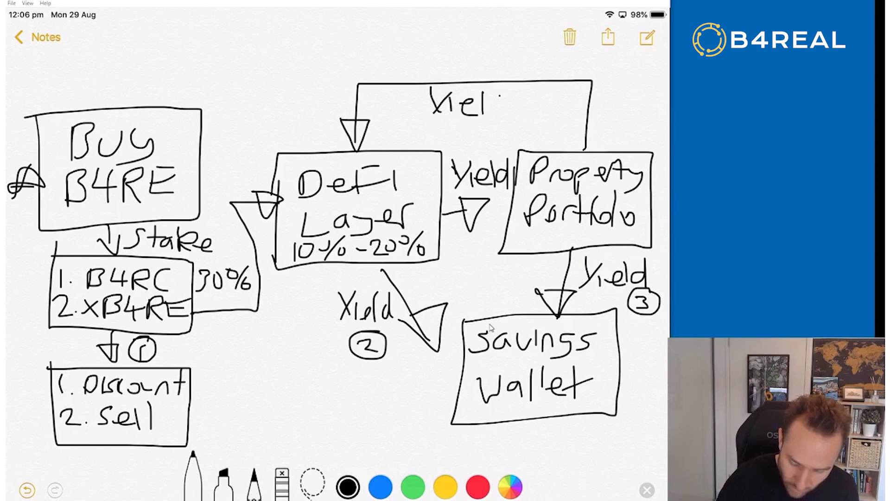
left_click_drag(501, 98, 502, 118)
left_click_drag(452, 97, 420, 125)
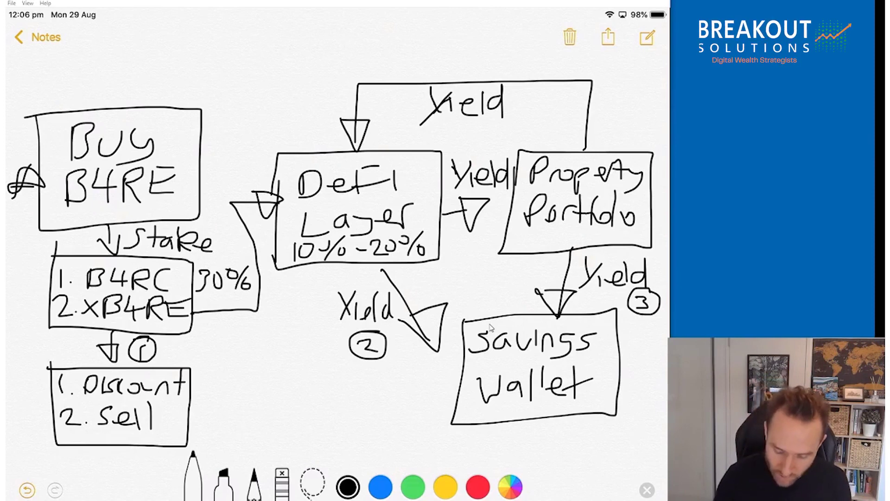
mouse_move(594, 150)
left_mouse_down()
mouse_move(603, 89)
mouse_move(577, 71)
mouse_move(353, 69)
mouse_move(344, 139)
left_mouse_up()
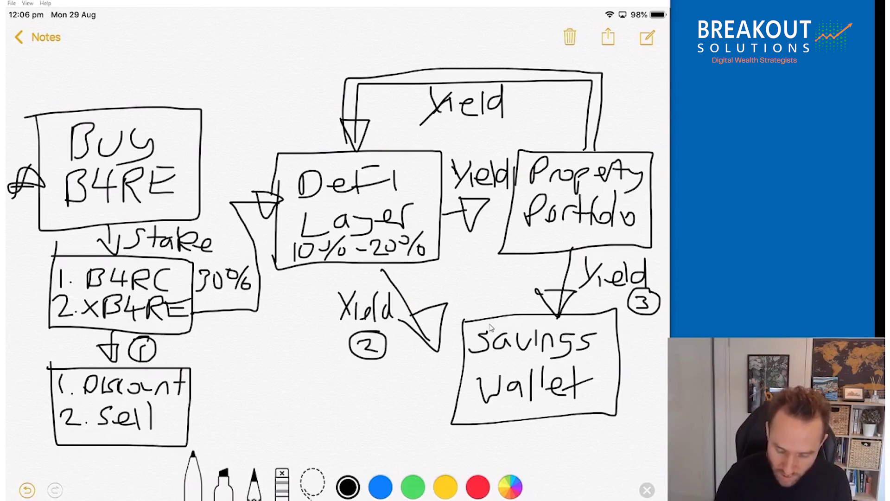
Step: Draw a curved arrow with an arrowhead into DeFi Layer, and sketch an arrowhead at top right
left_click(271, 98)
left_click_drag(276, 144, 313, 103)
left_click_drag(251, 125, 297, 129)
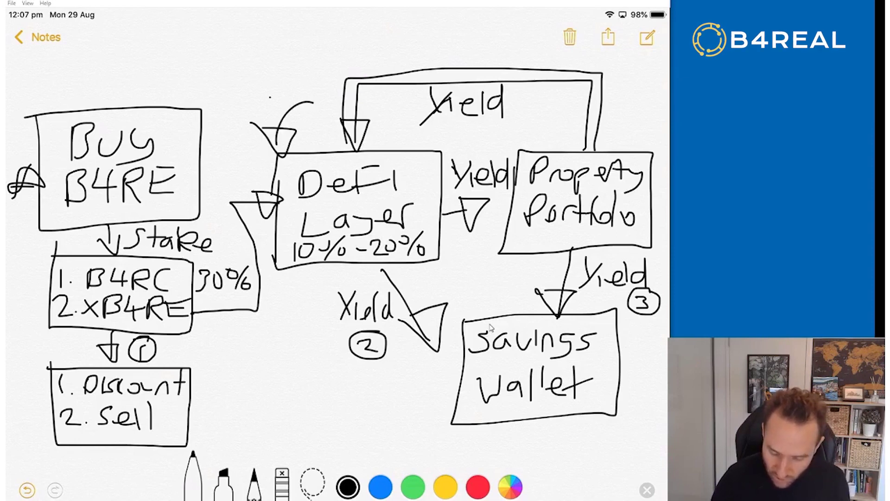
left_click_drag(623, 124, 644, 104)
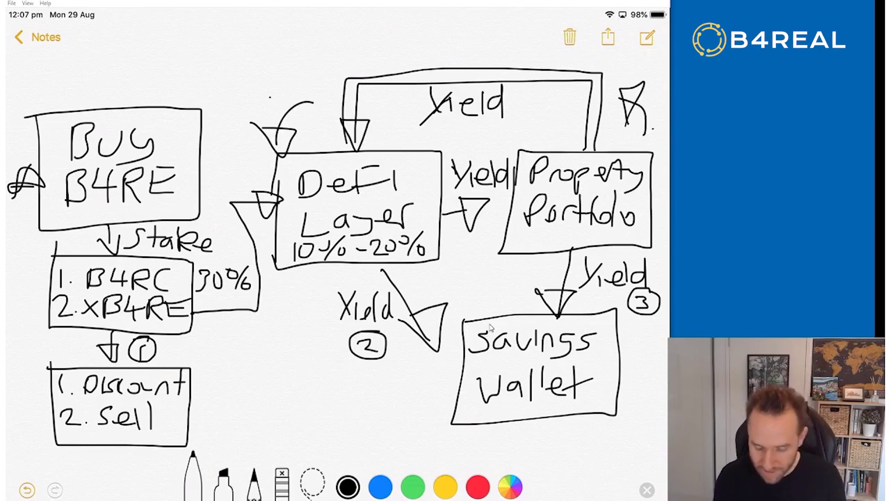